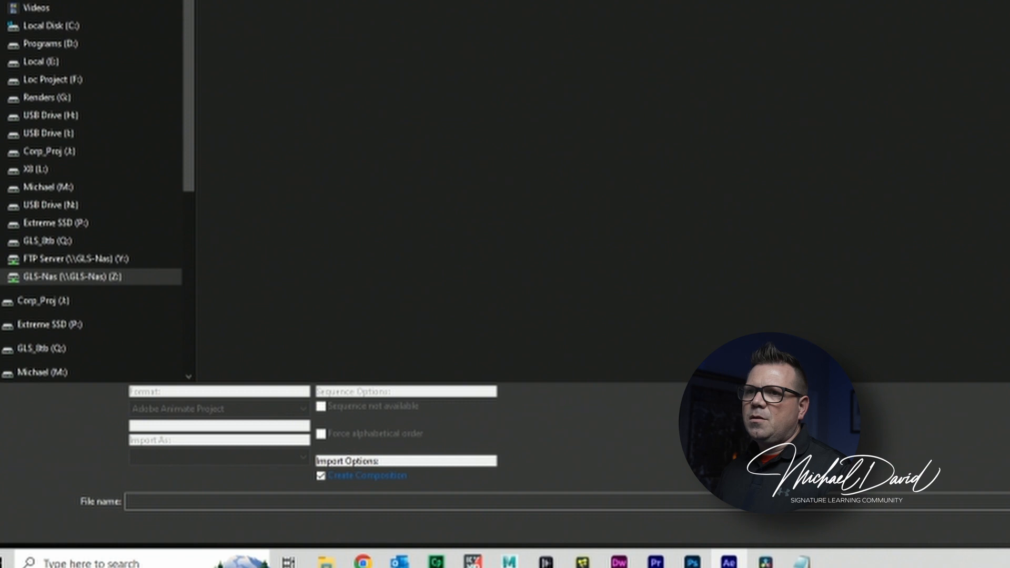
Step: Import Cog.png into the assets folder as footage, with Create Composition turned off
click(295, 2)
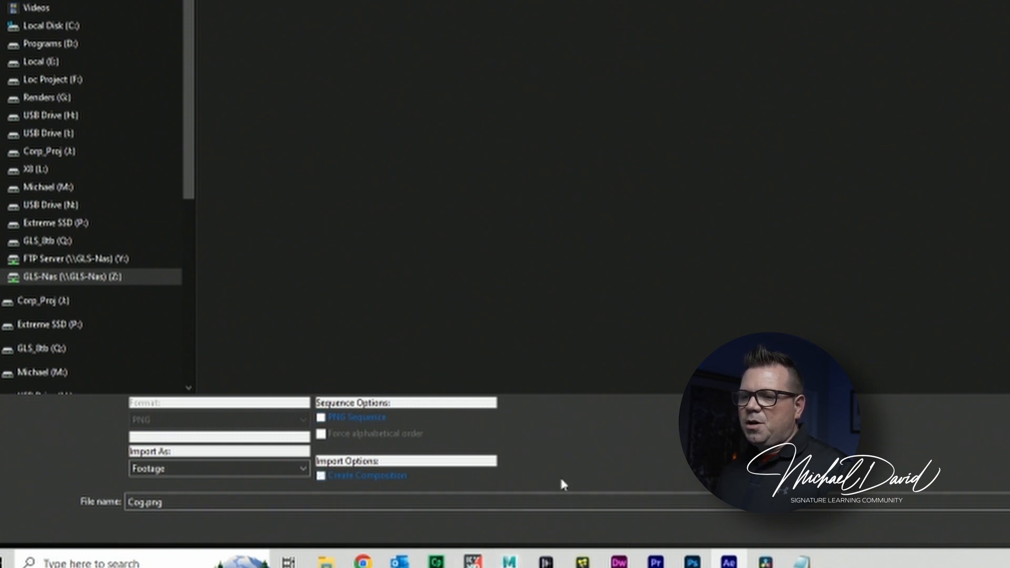
click(388, 475)
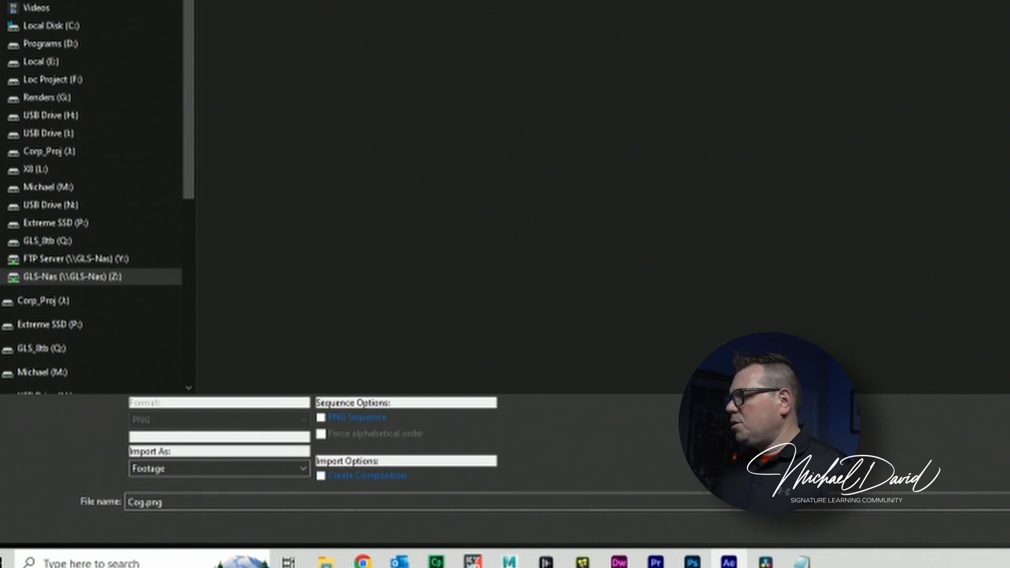
key(Return)
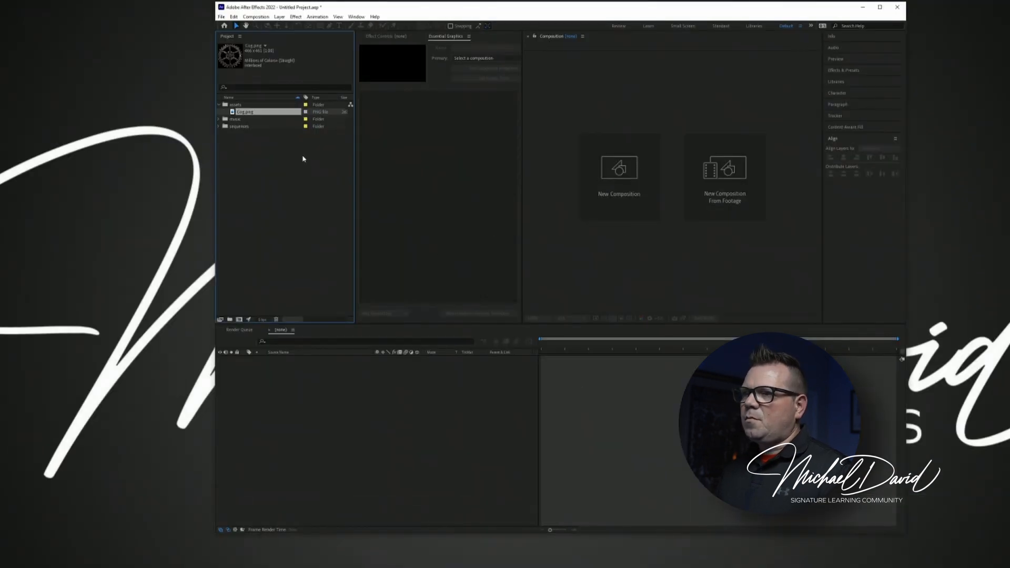
click(303, 158)
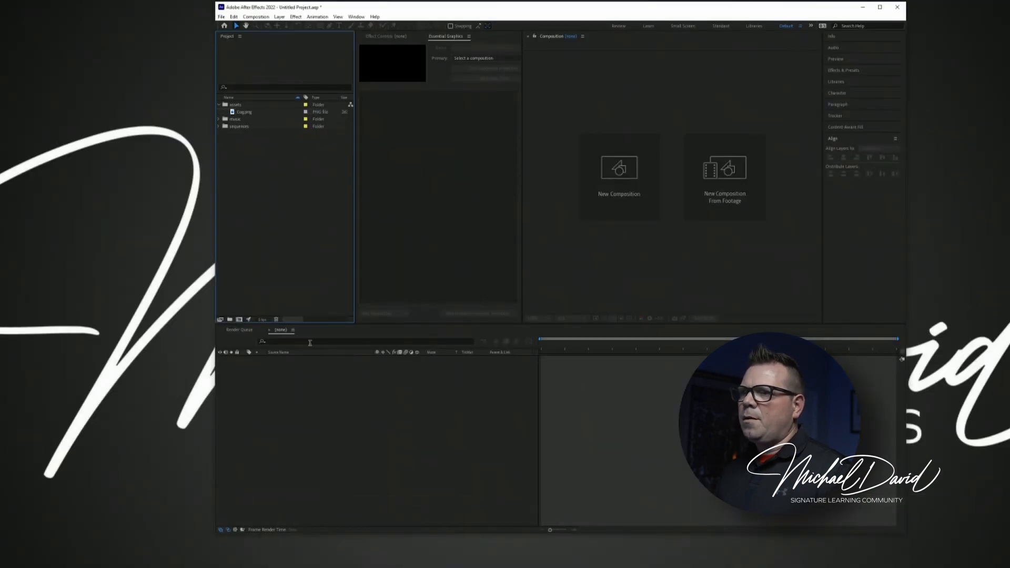
Step: Move Cog.png out of the assets folder to the root level of the project
click(231, 105)
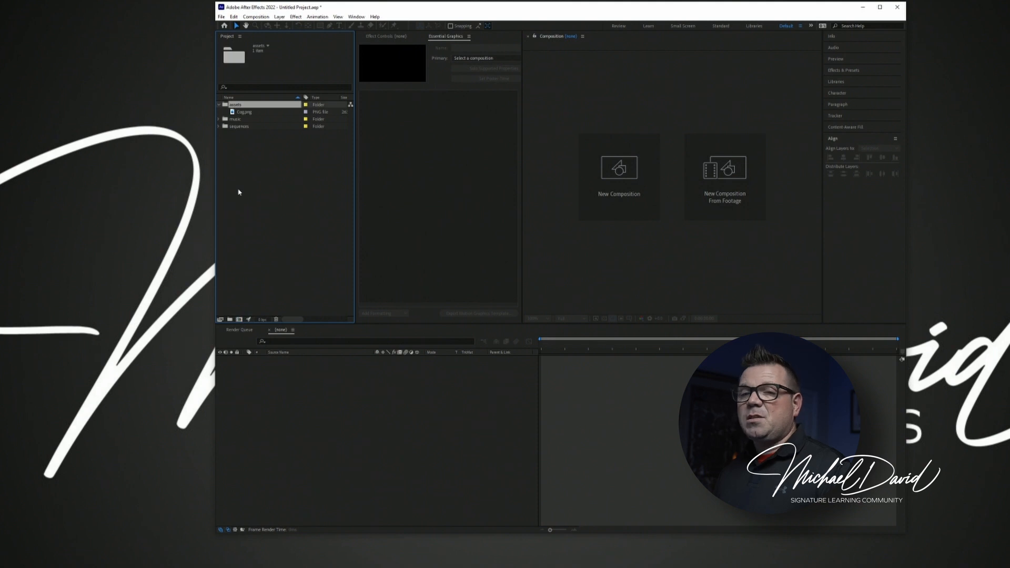
click(253, 114)
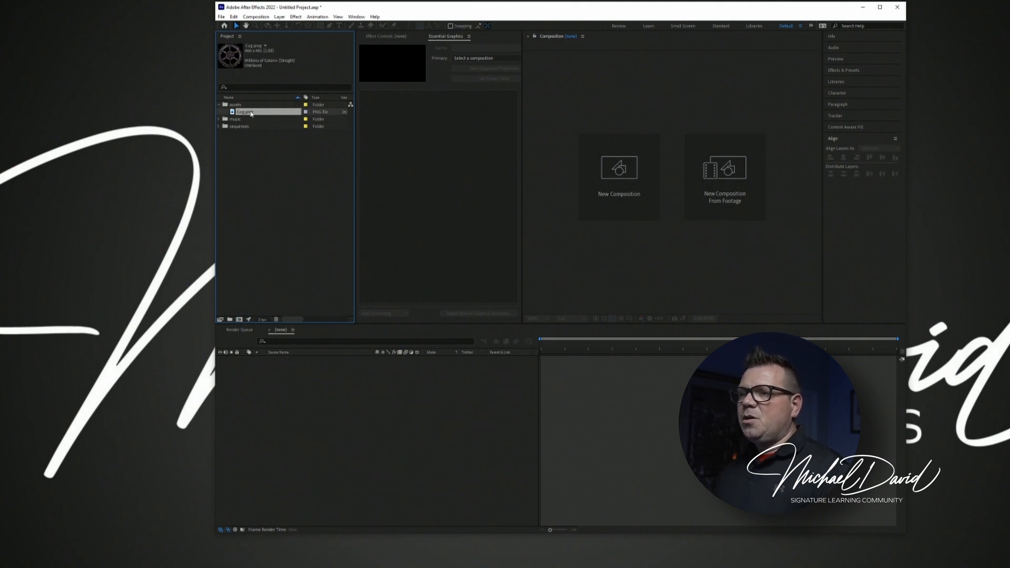
click(247, 106)
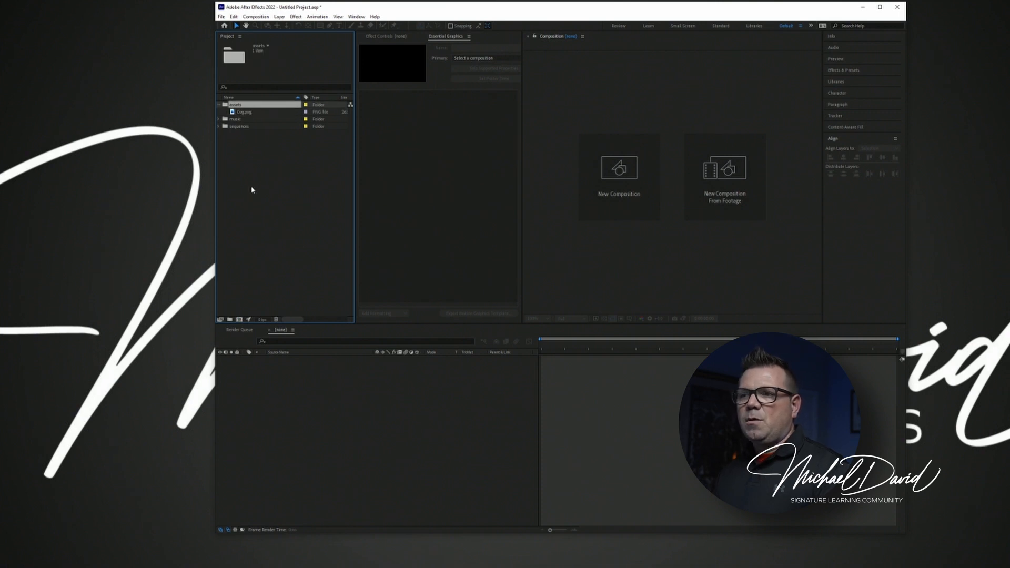
drag(243, 113, 281, 193)
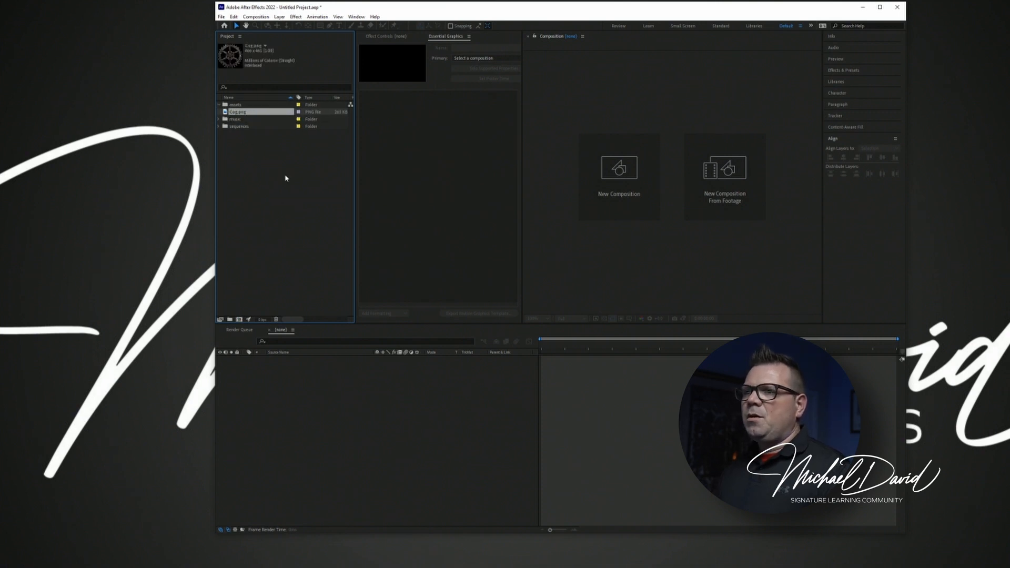
click(285, 177)
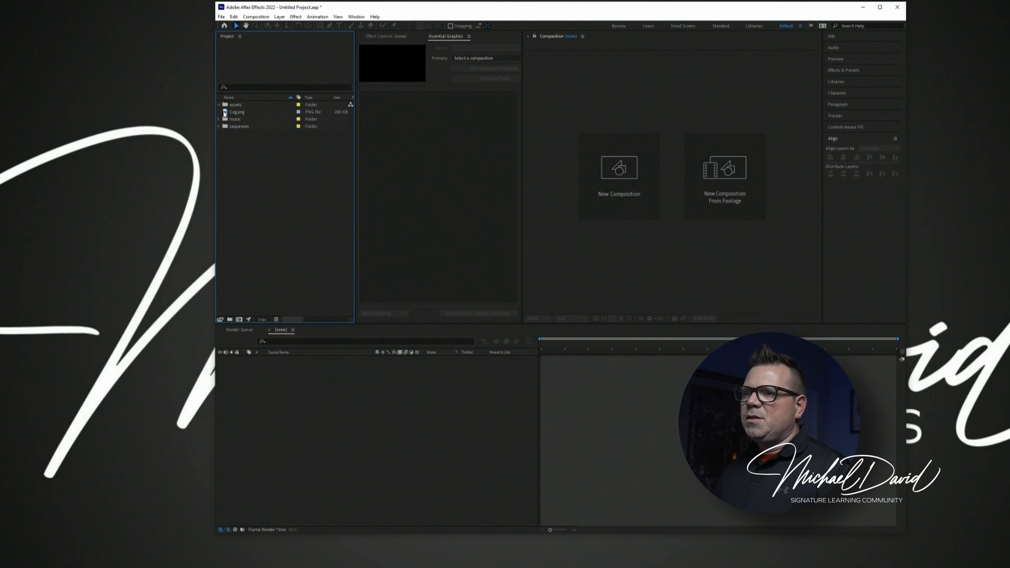
Step: Put Cog.png back inside the assets folder
click(225, 112)
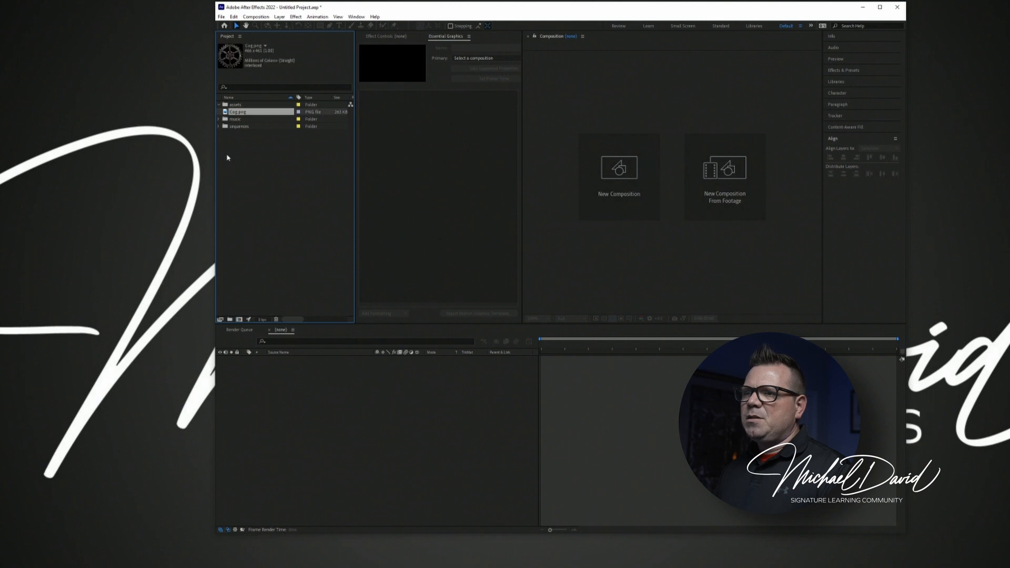
drag(229, 114, 232, 106)
click(230, 113)
click(294, 269)
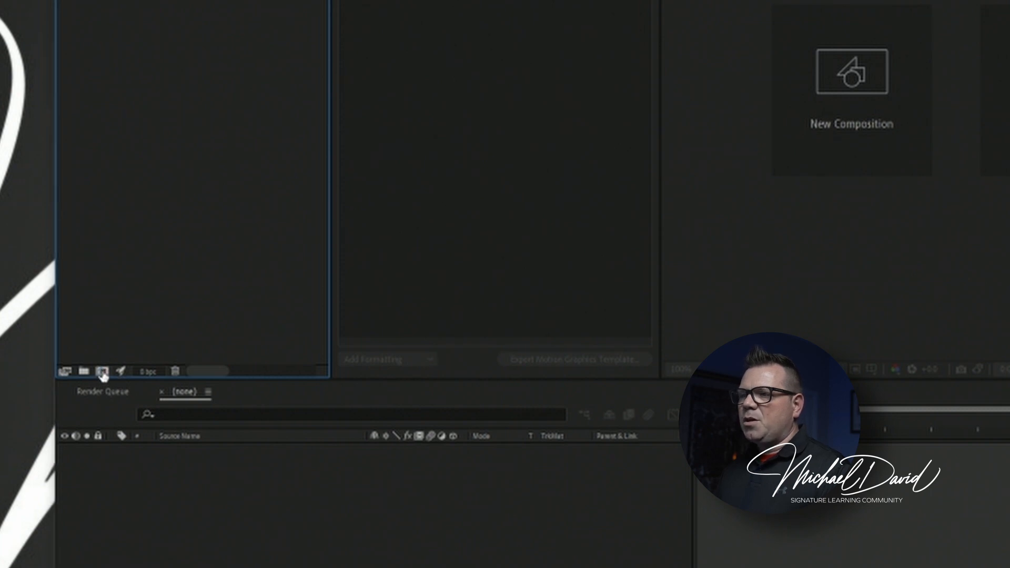
Step: Create a composition named Title using the HDTV 1080 29.97 preset
click(102, 372)
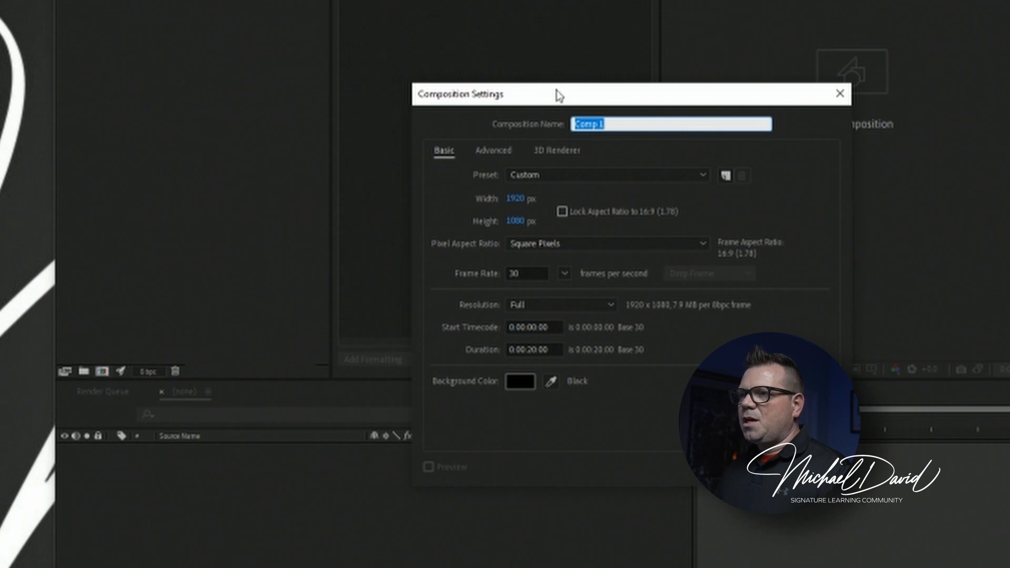
drag(557, 94, 416, 21)
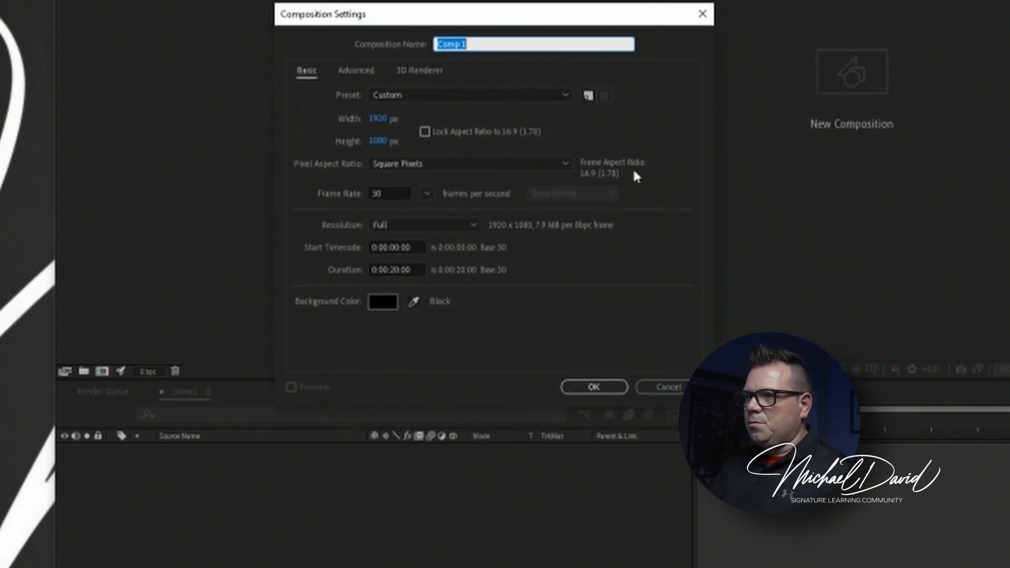
text(Title)
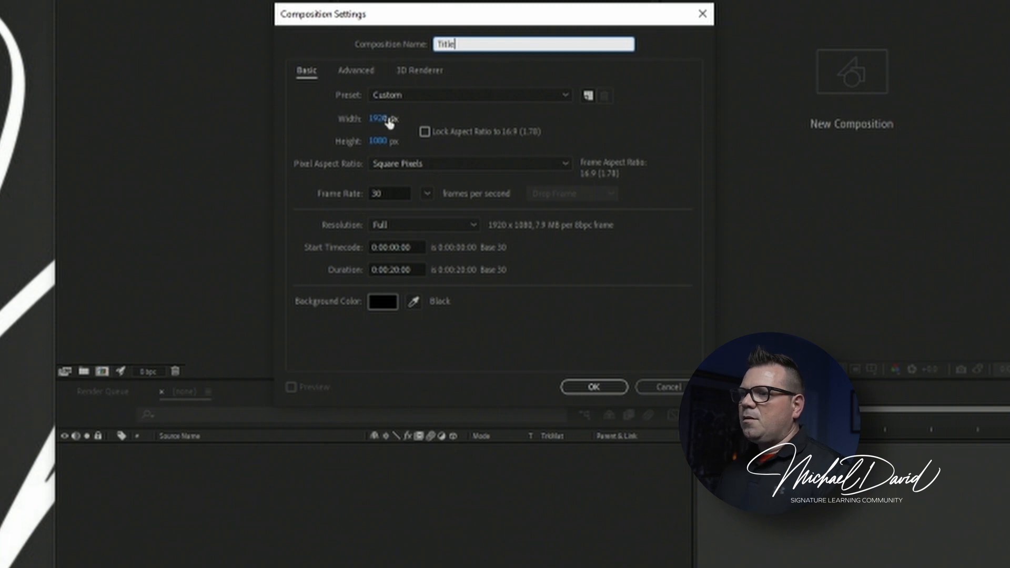
click(406, 96)
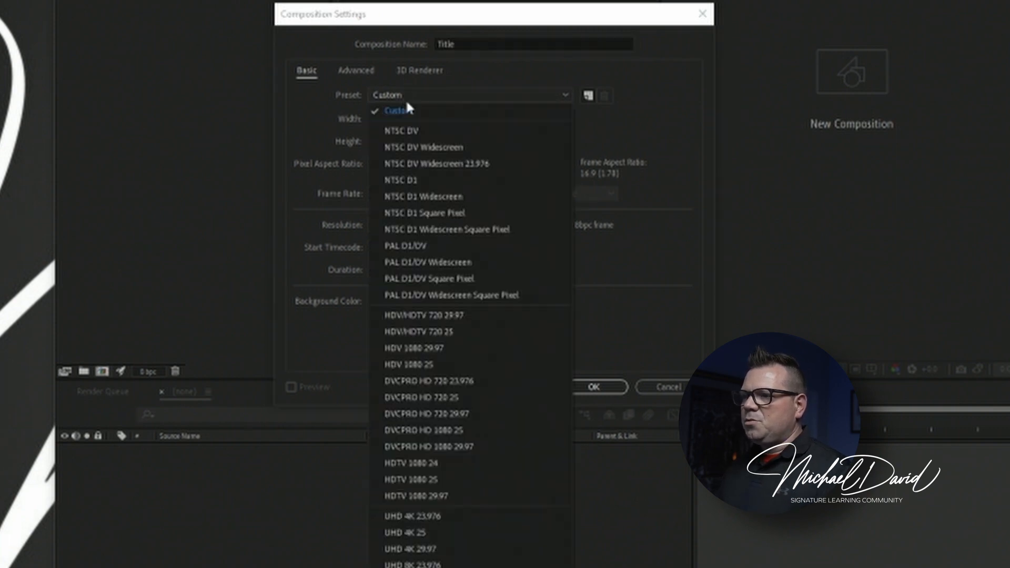
click(439, 496)
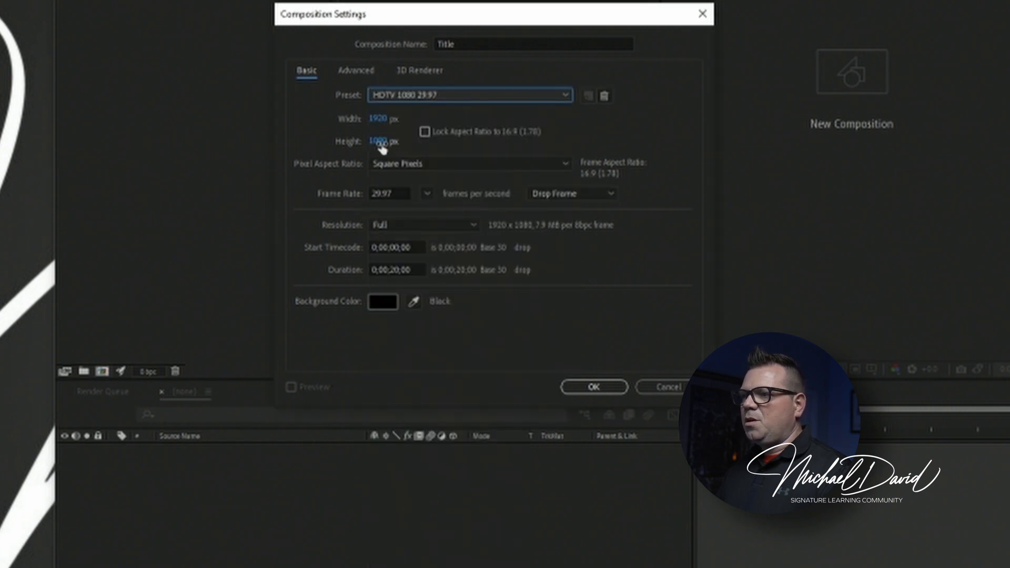
click(427, 192)
click(427, 194)
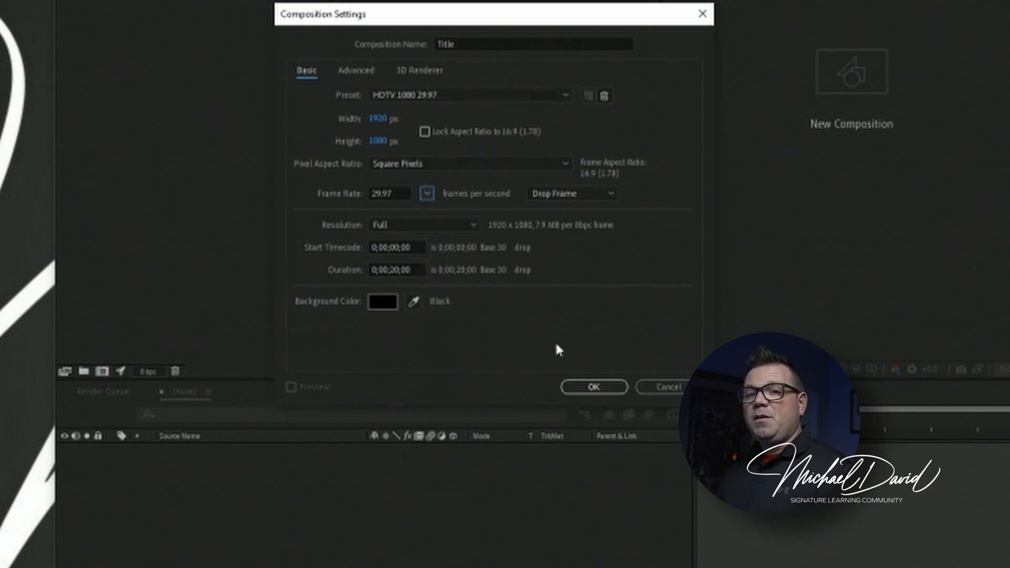
click(600, 390)
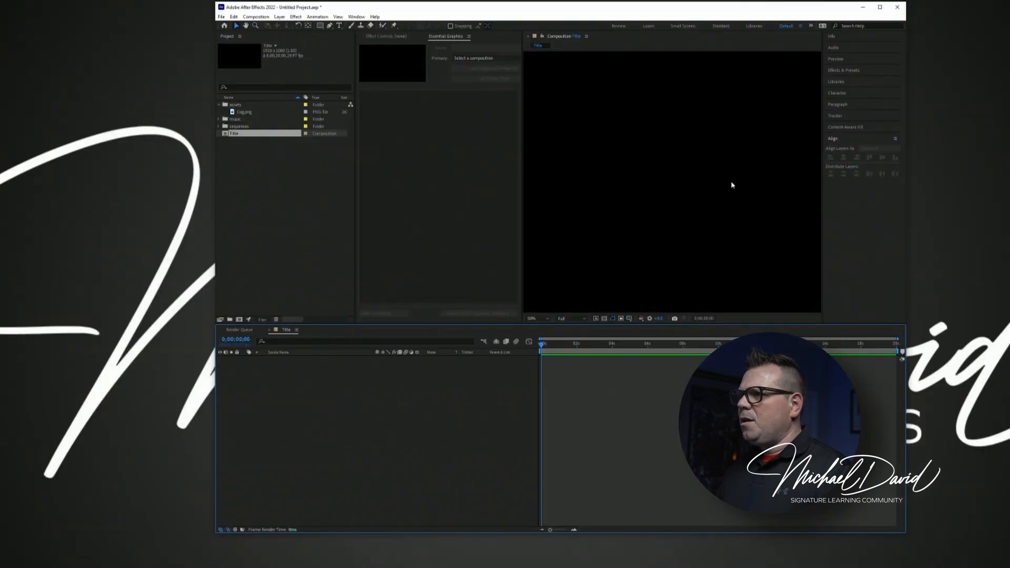
Step: Set the composition viewer's magnification to Fit
scroll(729, 184, down, 5)
scroll(708, 183, up, 2)
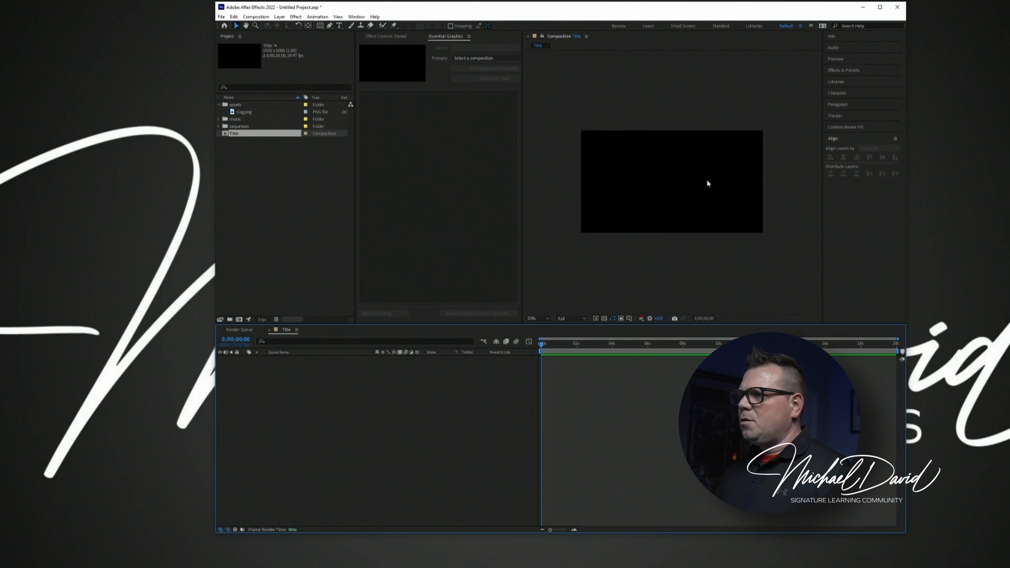
scroll(708, 183, up, 2)
scroll(709, 184, down, 2)
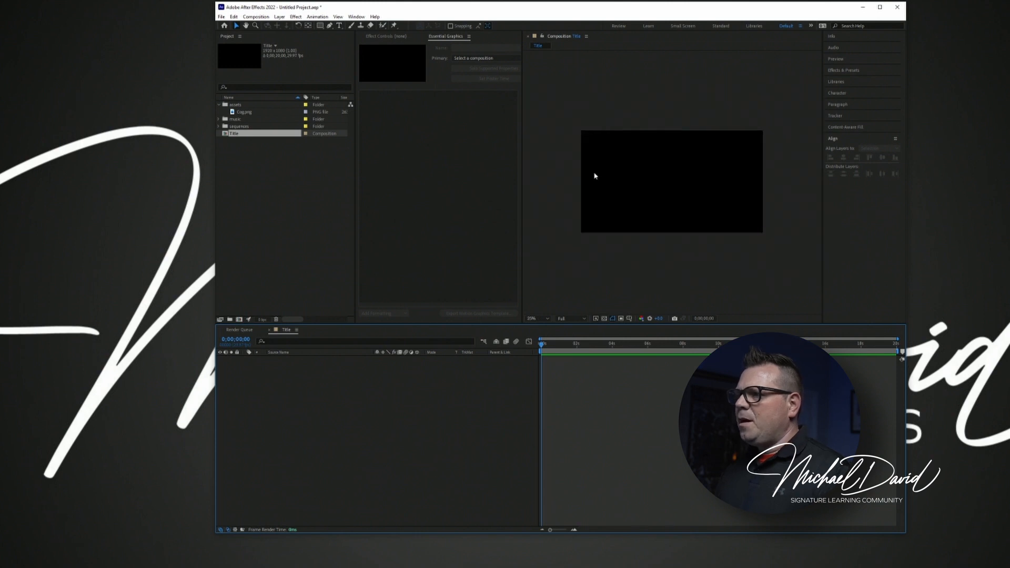
scroll(614, 173, up, 2)
scroll(617, 174, down, 2)
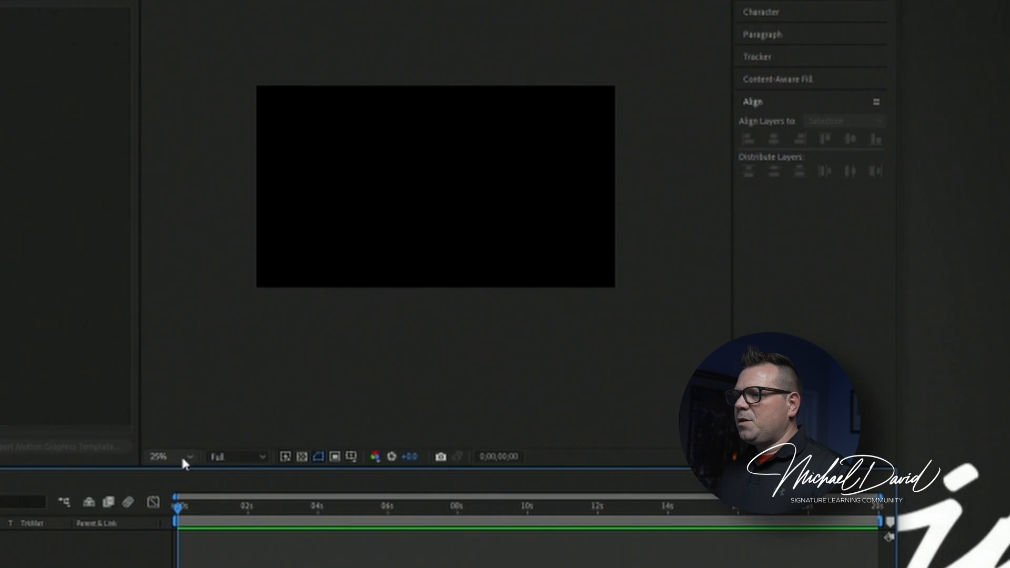
click(543, 319)
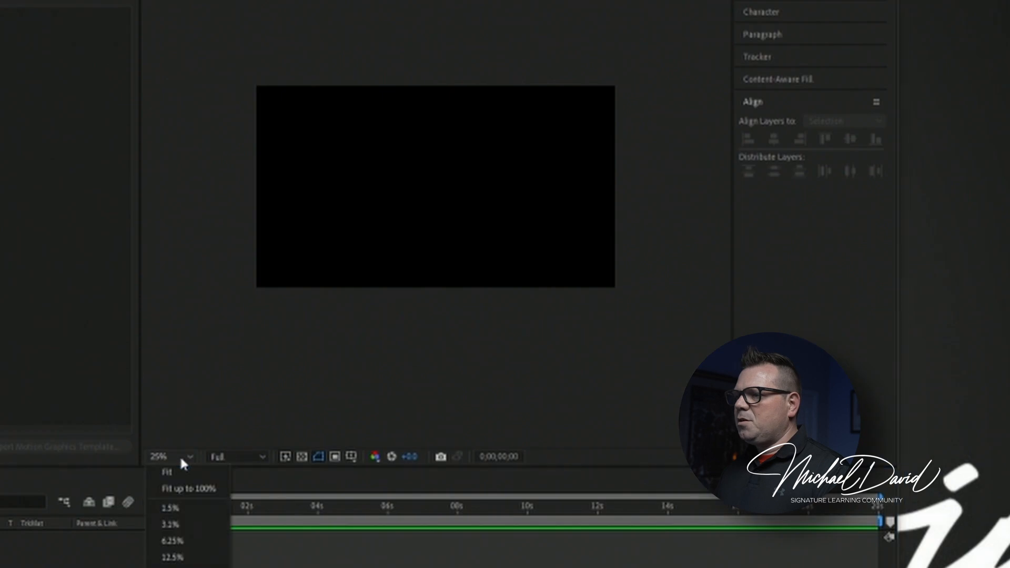
click(202, 274)
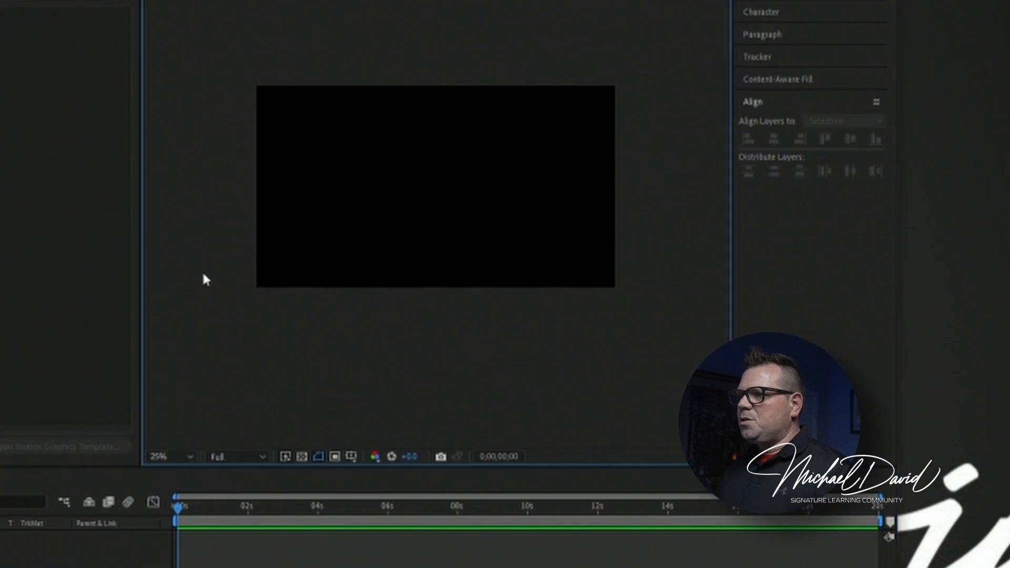
click(178, 458)
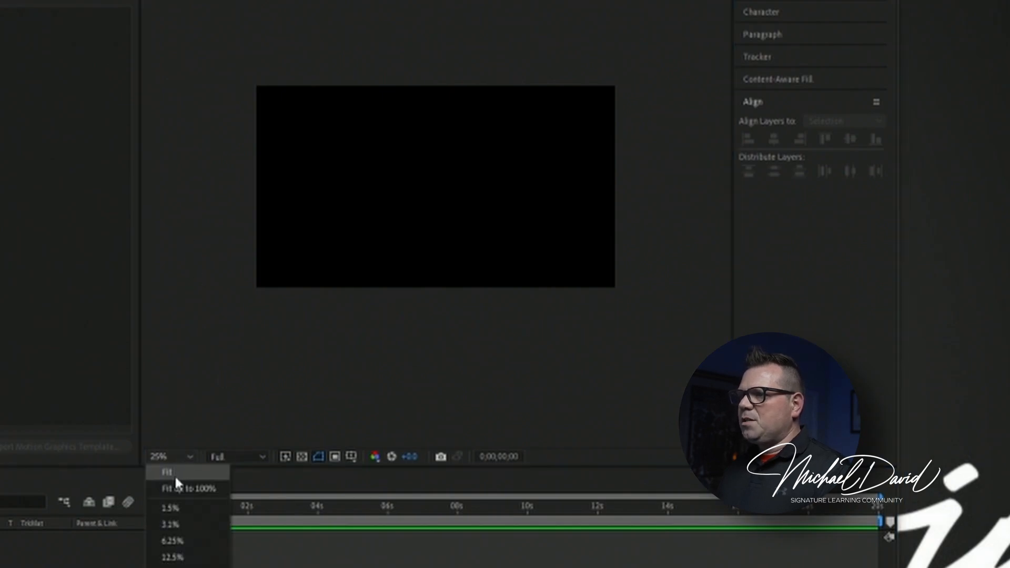
click(176, 475)
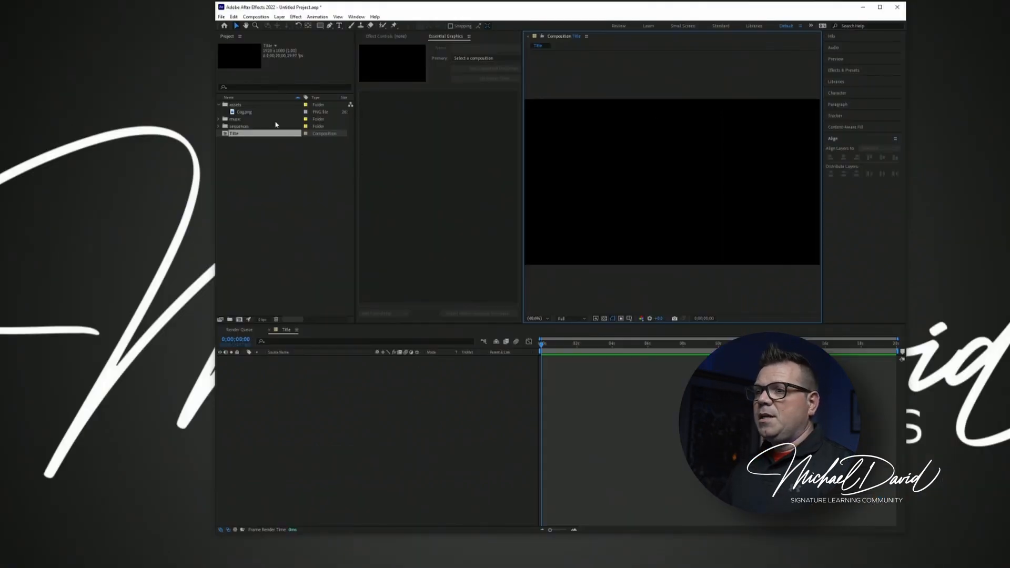
Step: Add Cog.png from the assets folder to the Title composition as a centred layer
drag(245, 112, 305, 324)
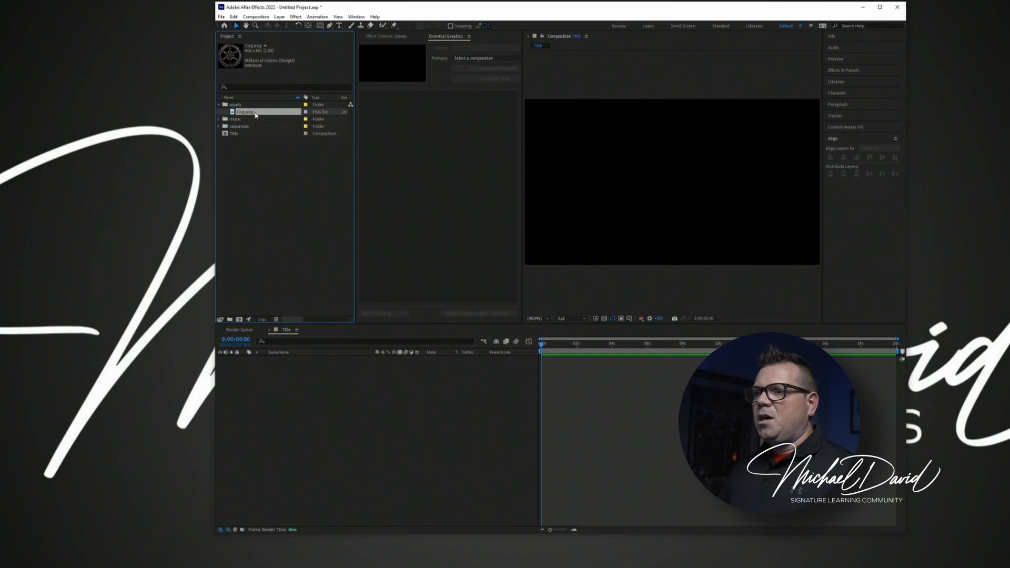
drag(255, 115, 312, 379)
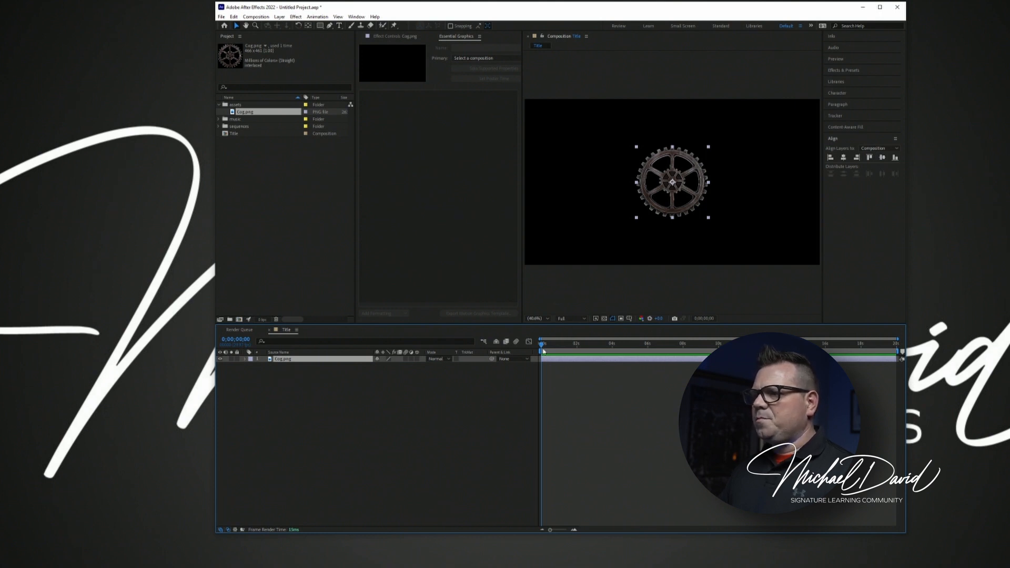
drag(543, 345, 462, 372)
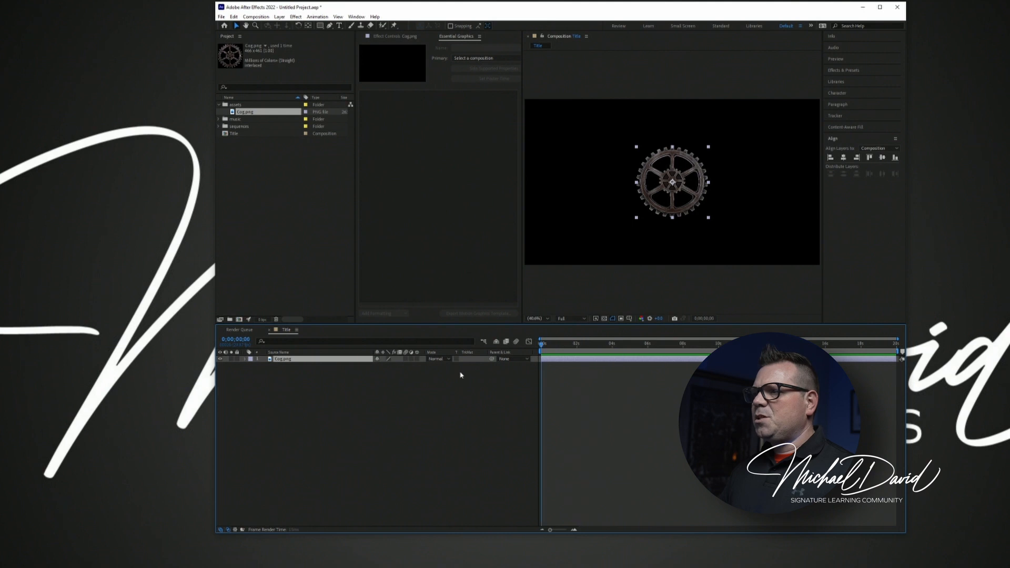
click(473, 454)
Step: Duplicate the Cog.png layer in the Title timeline and deselect the copy
click(293, 360)
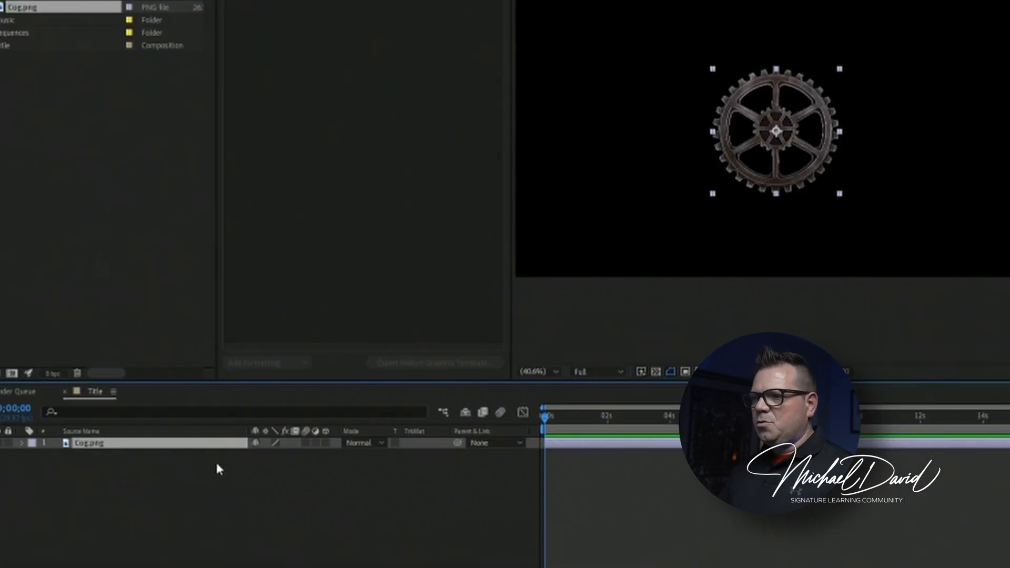
key(ctrl+d)
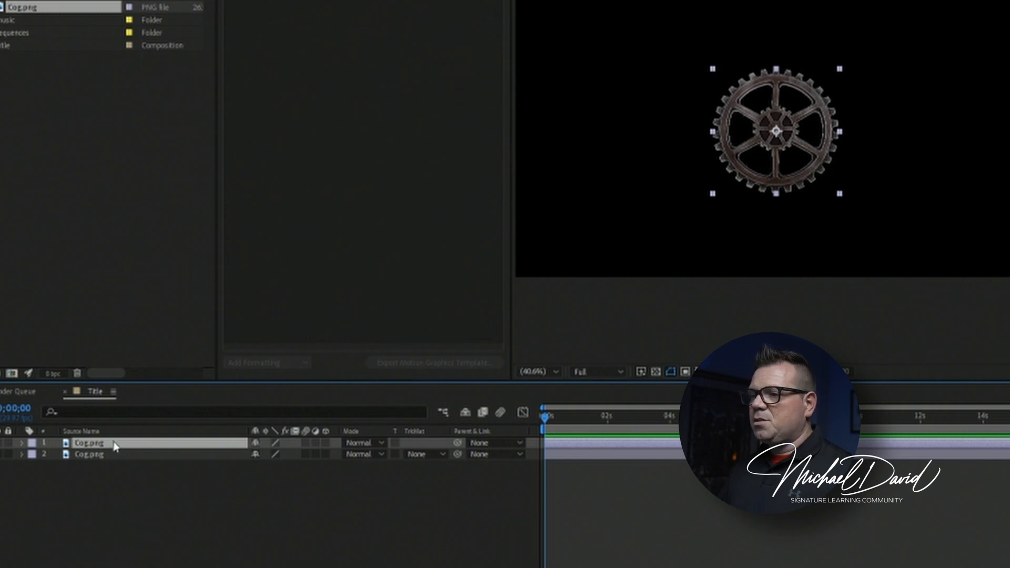
click(100, 530)
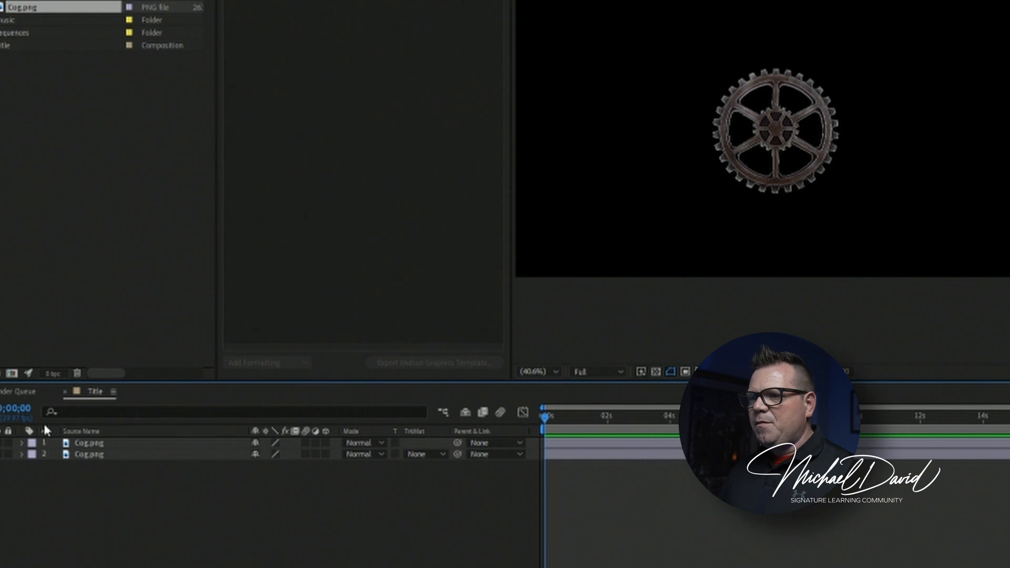
Step: Expand the Transform properties of the upper Cog.png layer
click(23, 444)
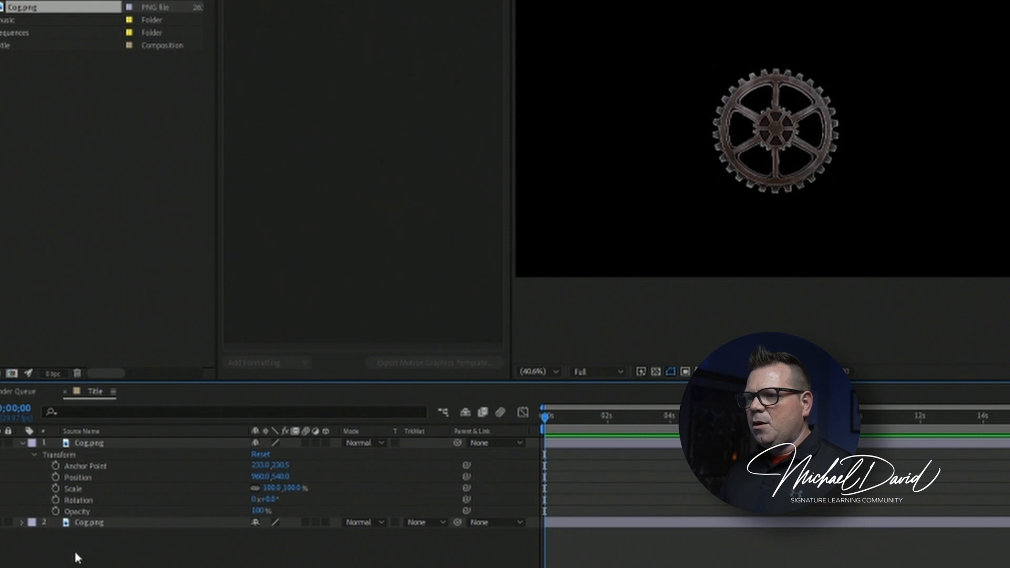
click(34, 456)
click(33, 457)
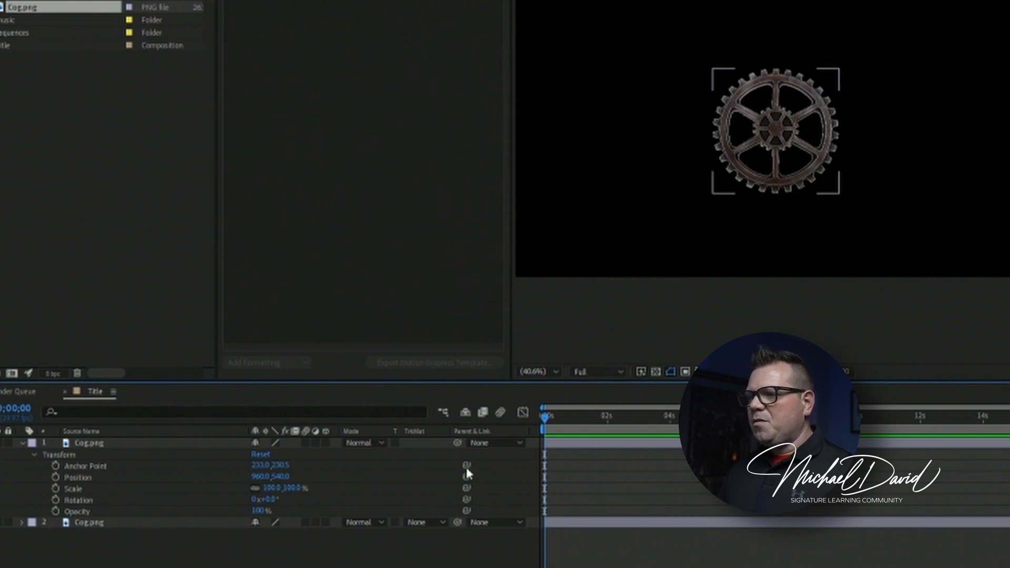
Step: Try the expression pick whip on the upper Cog.png layer's Anchor Point and undo it
mouse_move(467, 466)
mouse_down()
mouse_move(502, 509)
mouse_move(504, 468)
mouse_move(429, 444)
mouse_move(395, 453)
mouse_move(472, 462)
mouse_move(465, 495)
mouse_move(542, 482)
mouse_move(357, 505)
mouse_move(472, 448)
mouse_move(469, 469)
mouse_up()
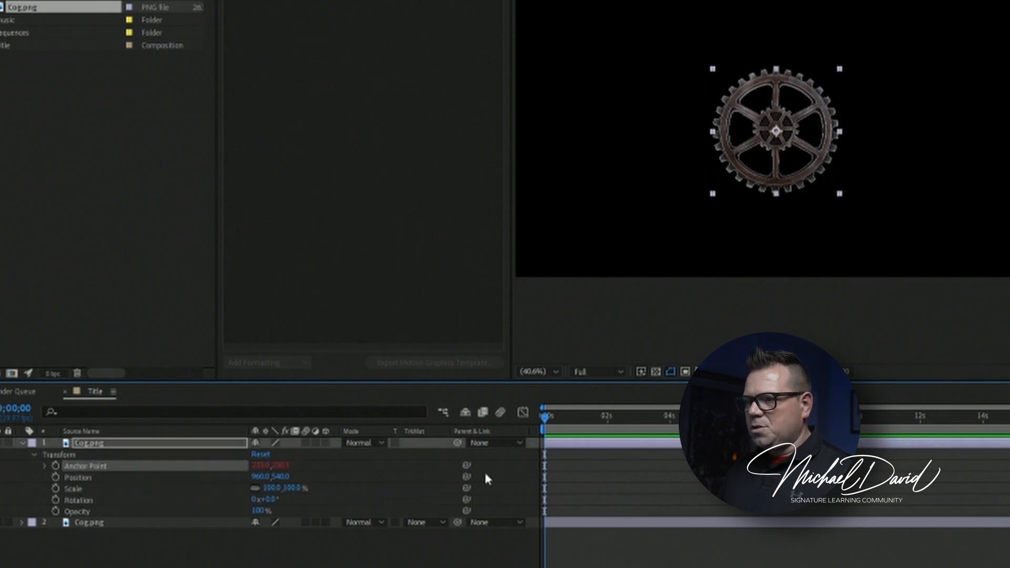
key(ctrl+z)
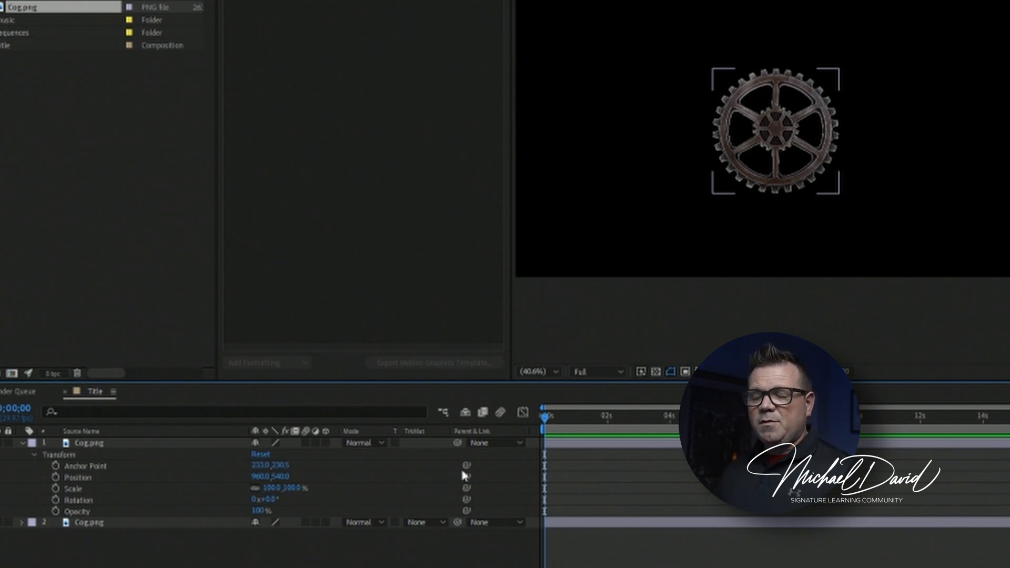
Step: Reveal only the Scale and Rotation properties of the lower Cog.png layer
key(ctrl+shift+a)
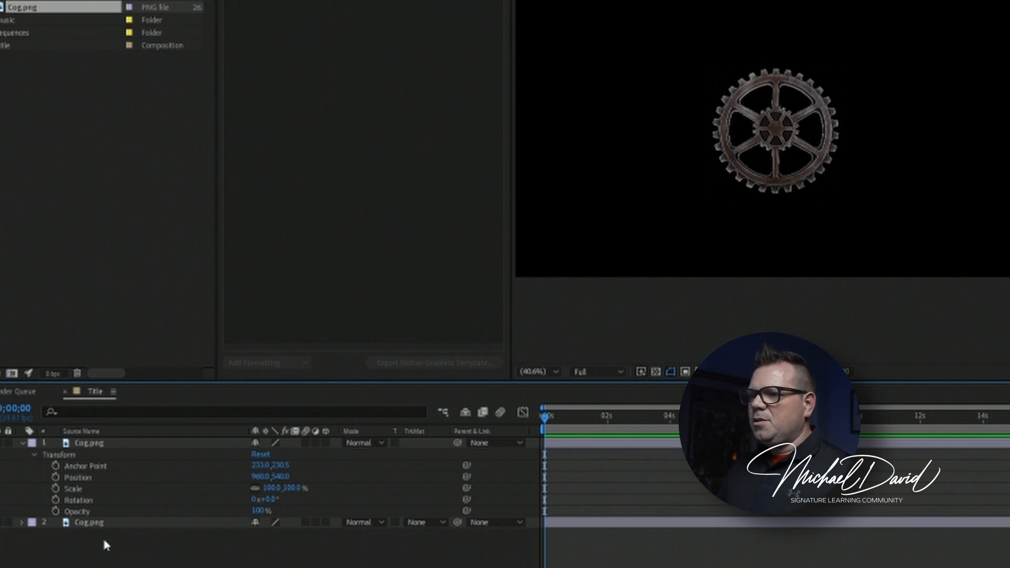
click(80, 524)
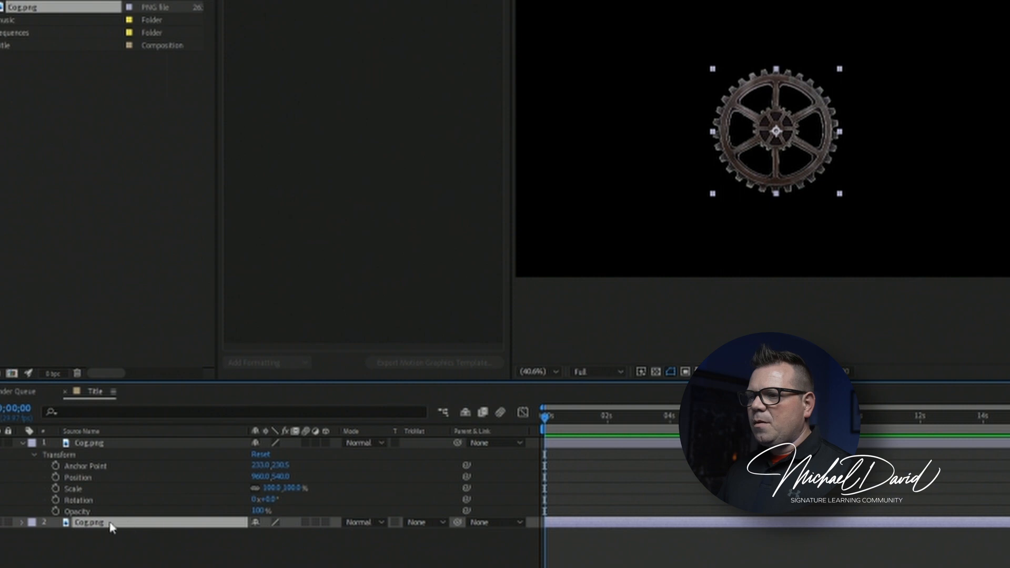
click(124, 443)
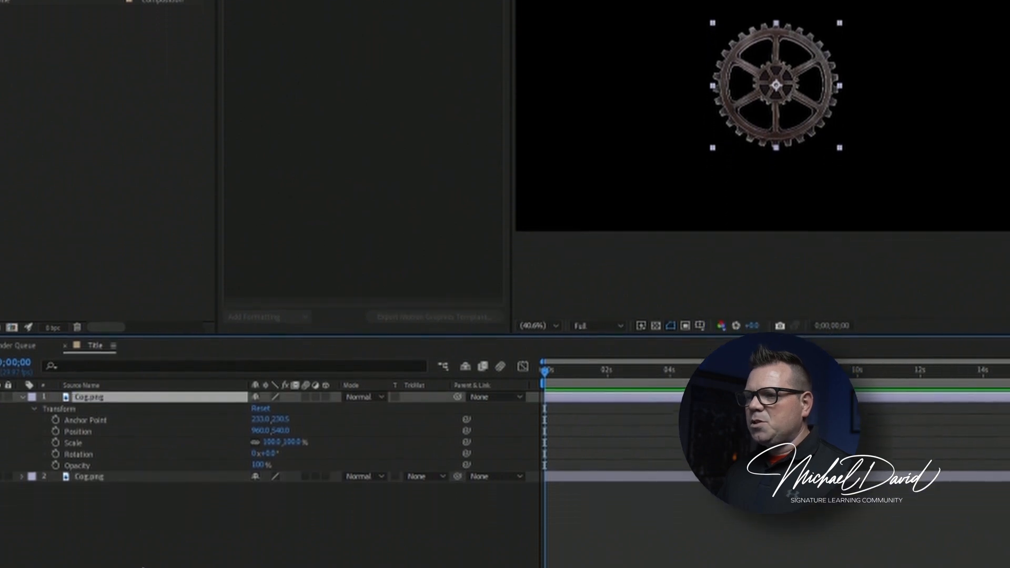
click(100, 478)
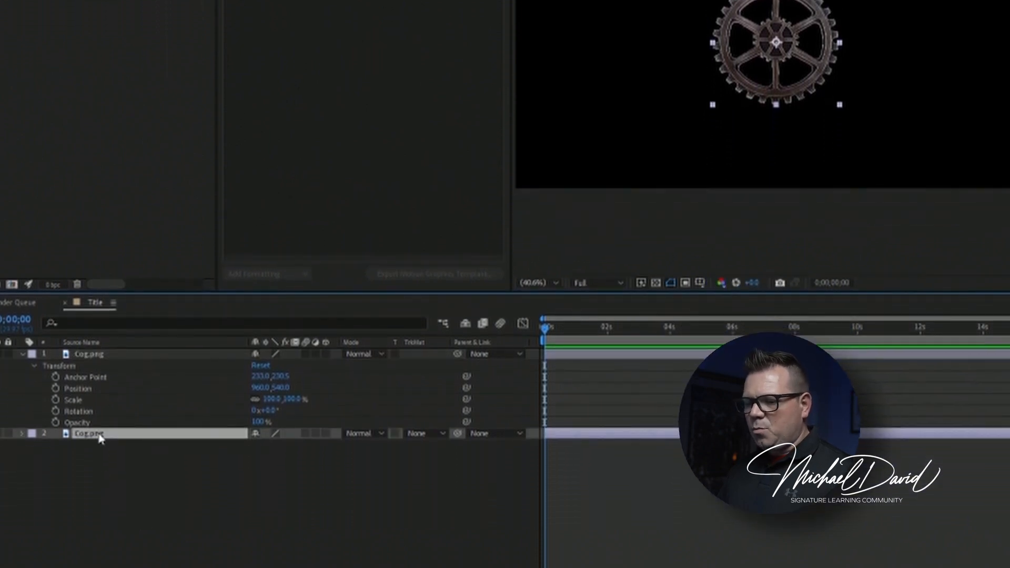
key(s)
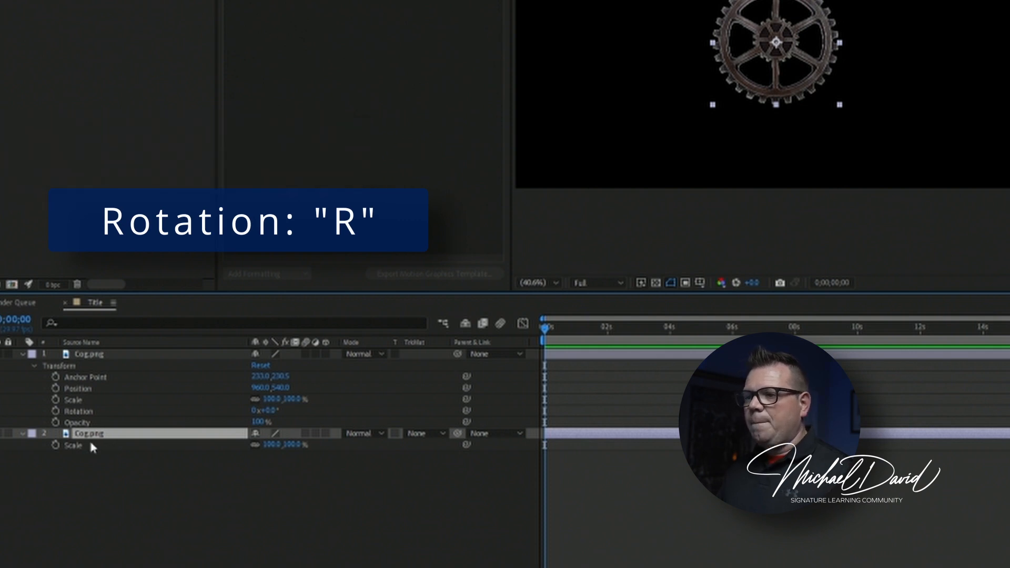
key(shift+r)
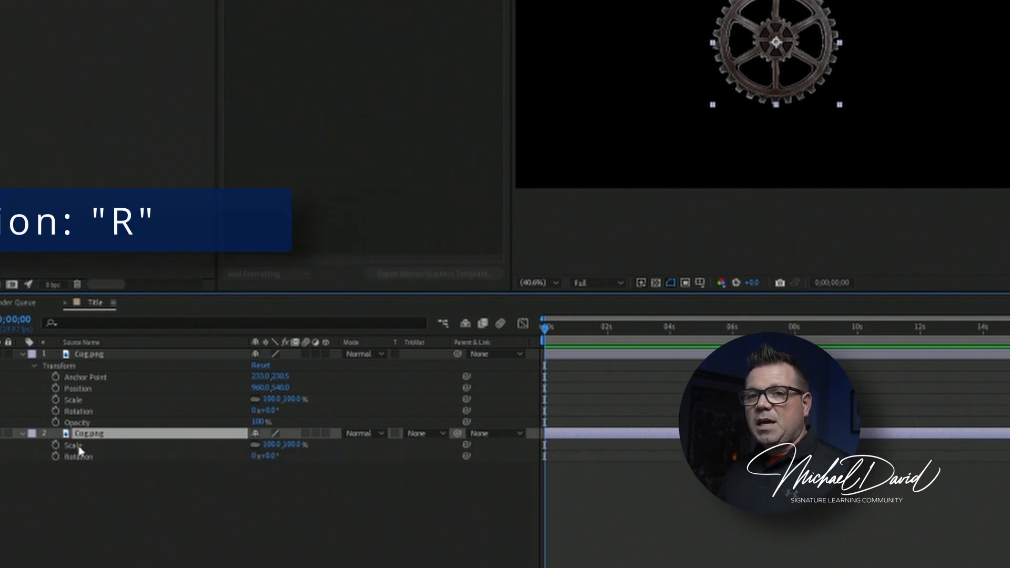
click(79, 447)
shift+click(81, 459)
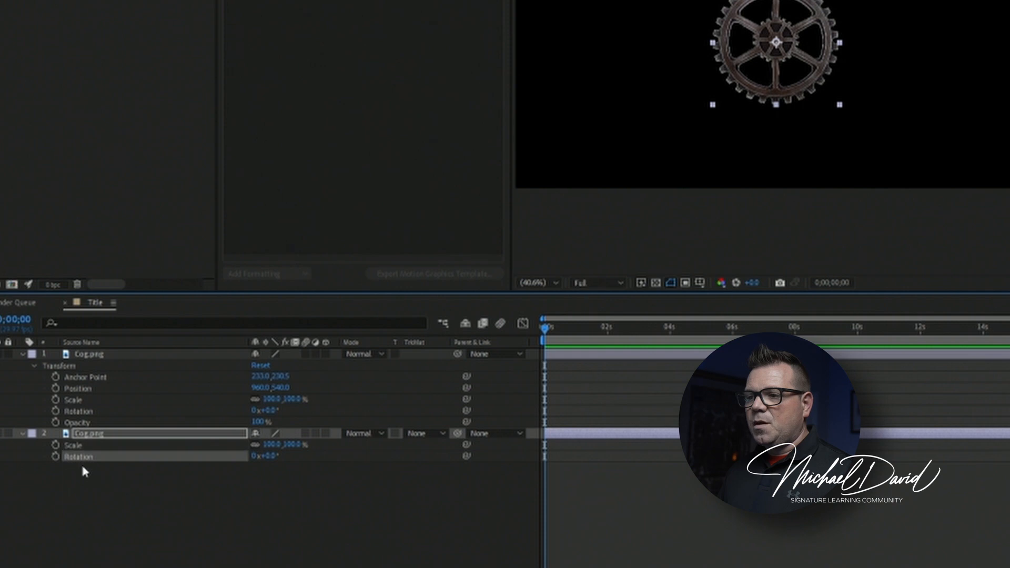
Step: Expand all Transform properties of the lower Cog.png layer, reduce them to Scale, Rotation and Opacity, and deselect the layer
click(22, 433)
click(22, 434)
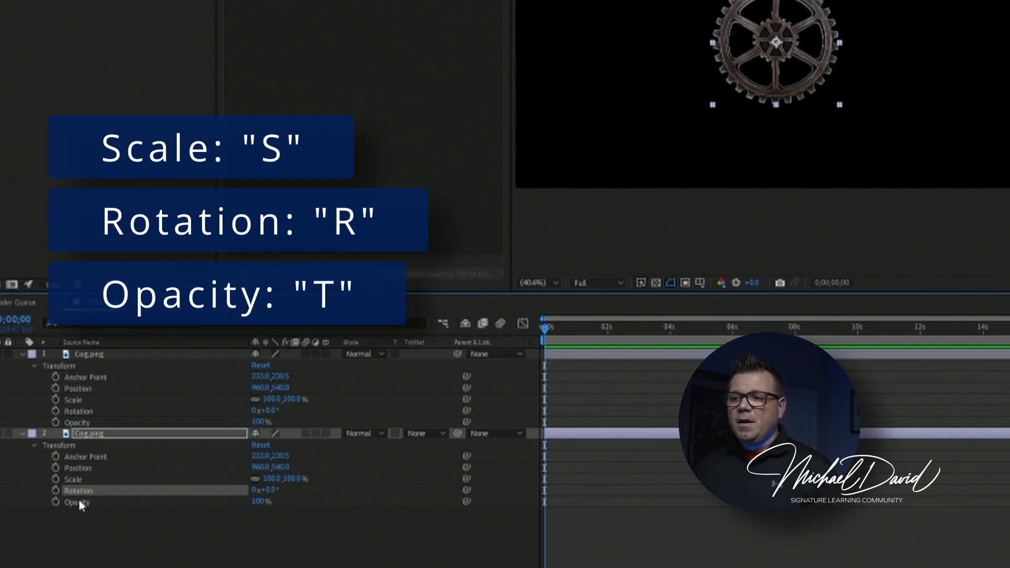
click(111, 436)
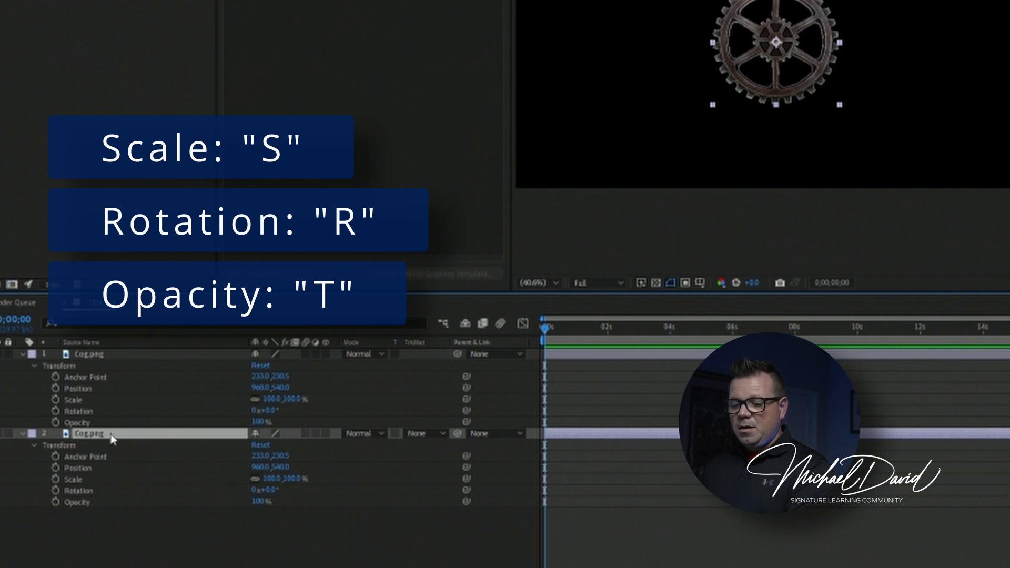
key(s)
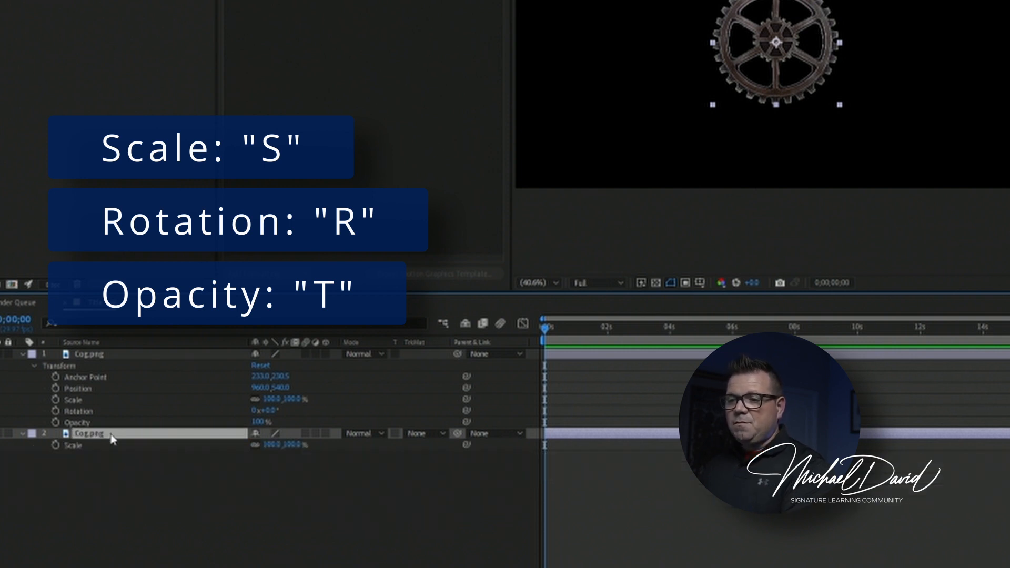
key(shift+r)
key(shift+t)
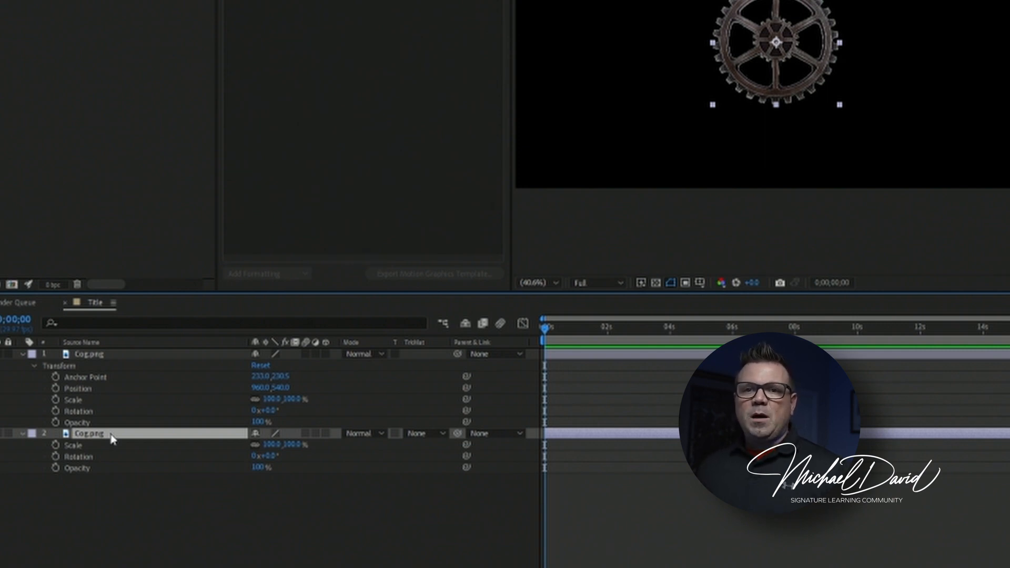
click(100, 484)
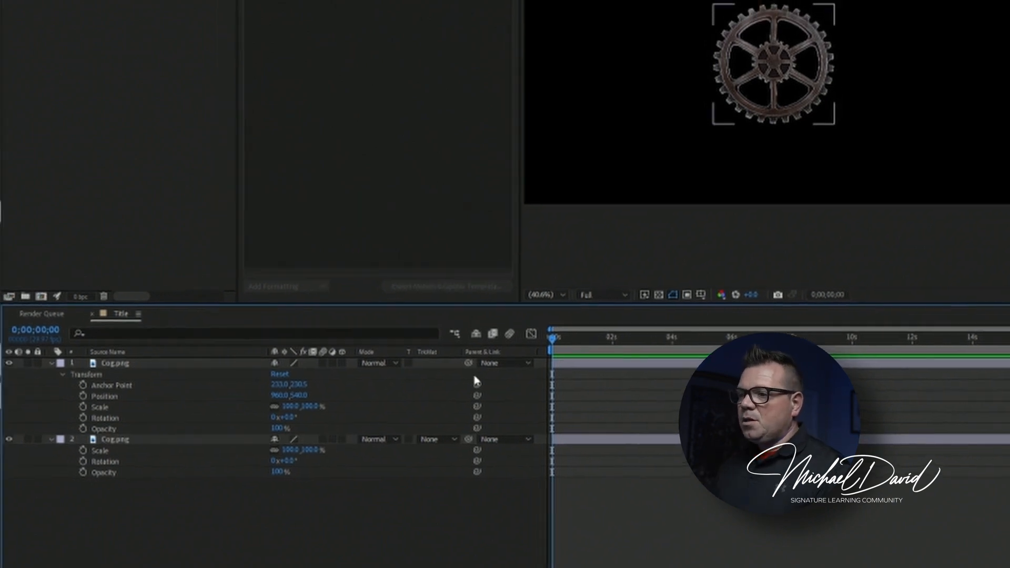
Step: Scale the upper Cog.png layer to 55% and place it against the large cog's lower-right edge, at about 1260.7, 727.3
click(198, 367)
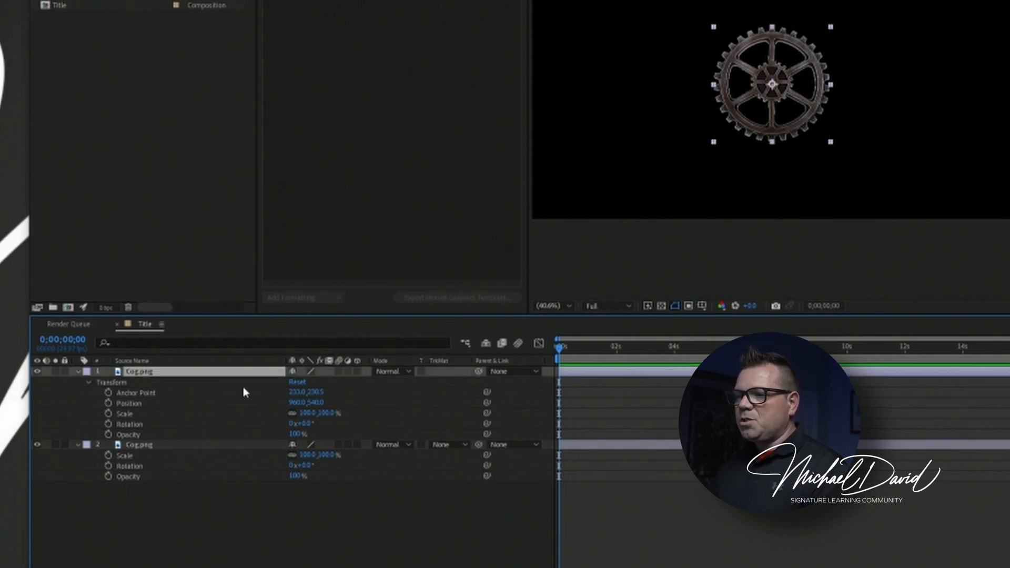
drag(310, 415, 285, 418)
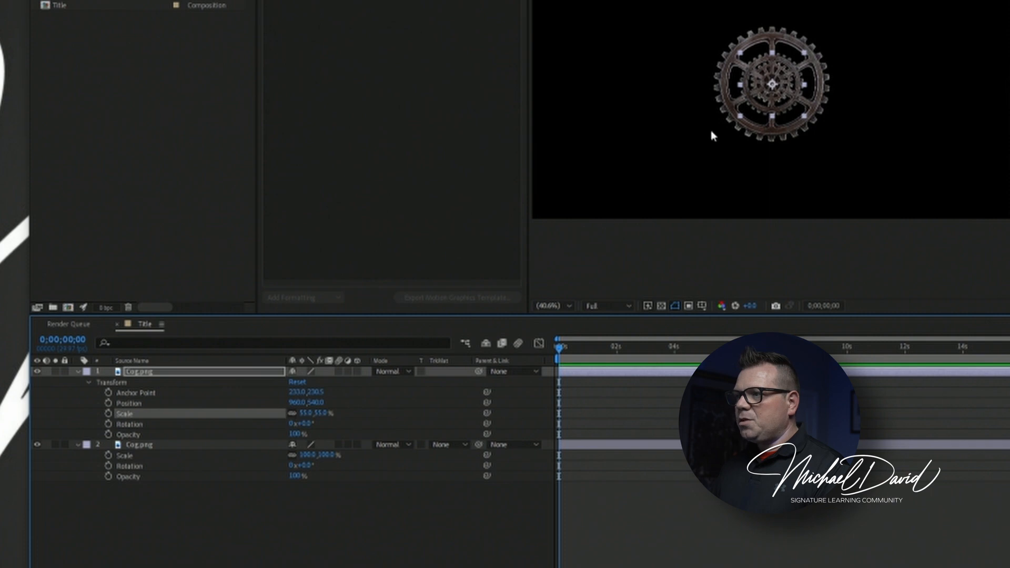
drag(785, 100, 861, 144)
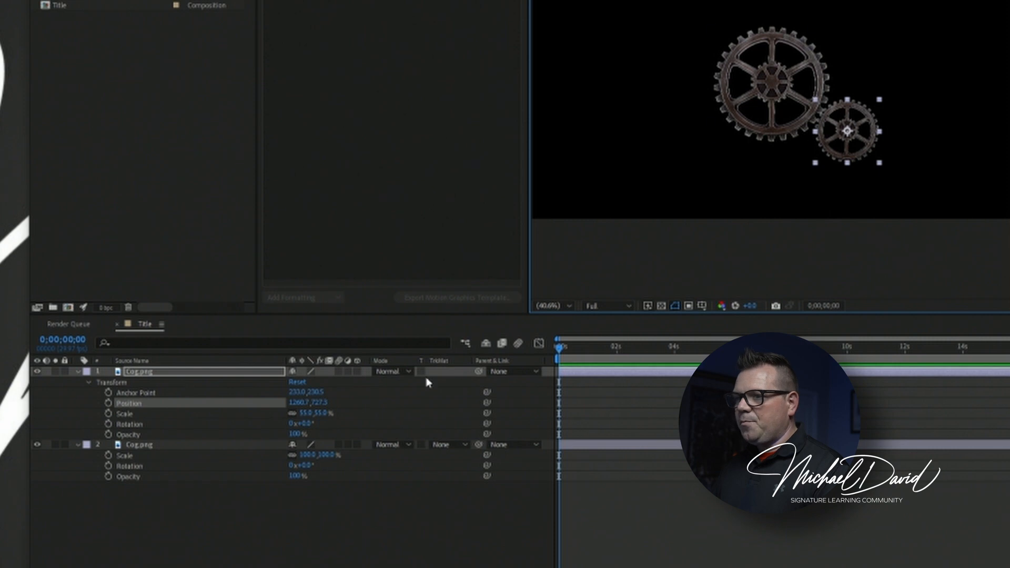
Step: Enlarge the smaller cog to 68%, reposition it to about 1270.6, 747.0 beside the large cog, and deselect it
click(318, 406)
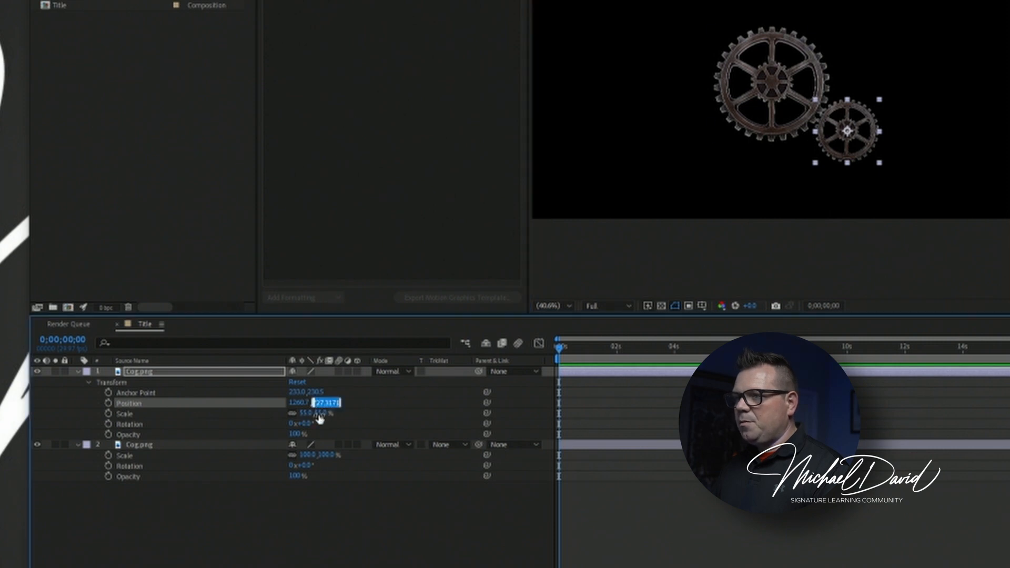
click(318, 415)
drag(319, 415, 323, 414)
drag(851, 146, 860, 154)
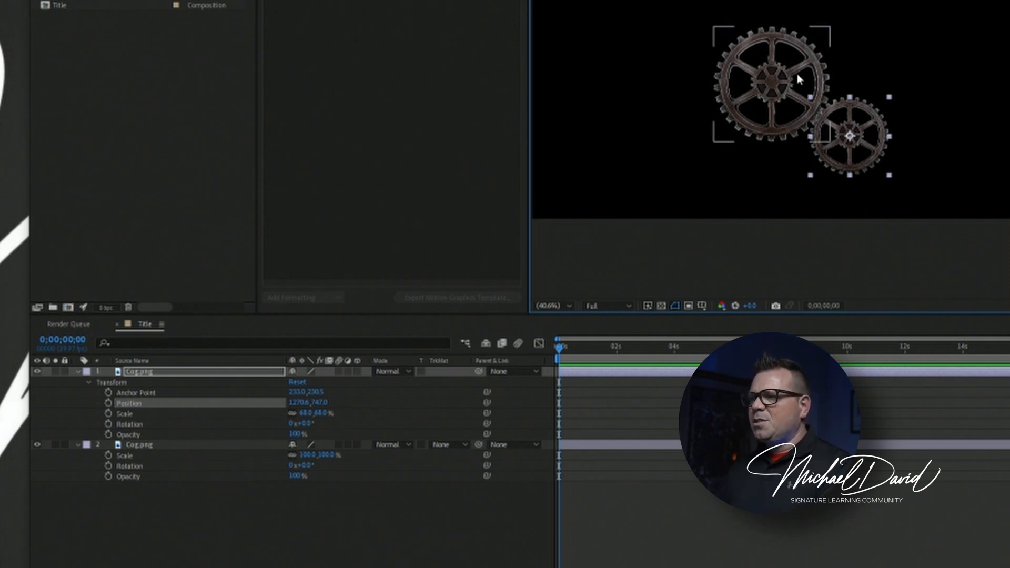
click(213, 535)
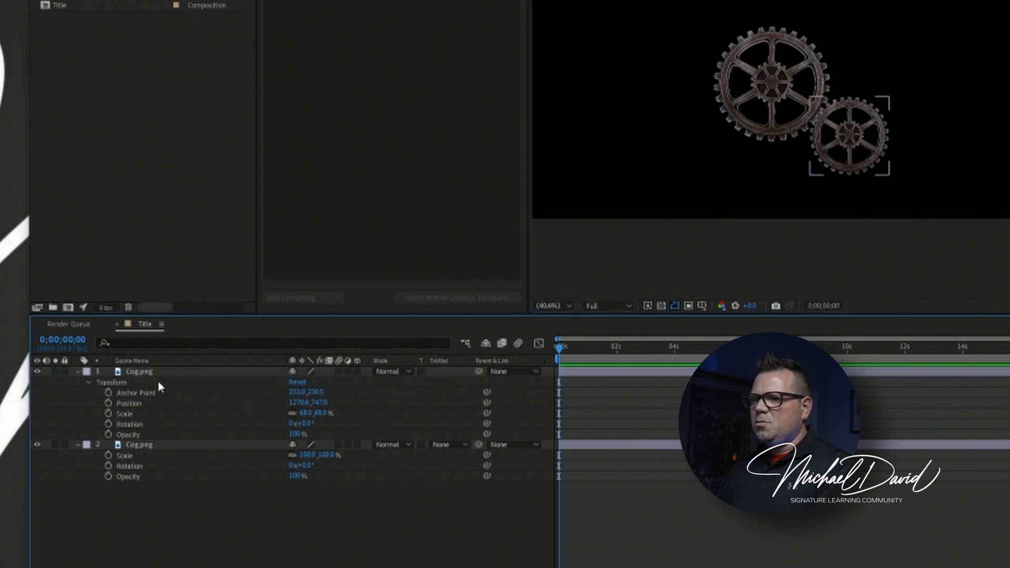
Step: Duplicate the smaller Cog.png layer with only its Position and Scale revealed, and place the copy below the large cog at about 1026.5, 941.7
click(156, 372)
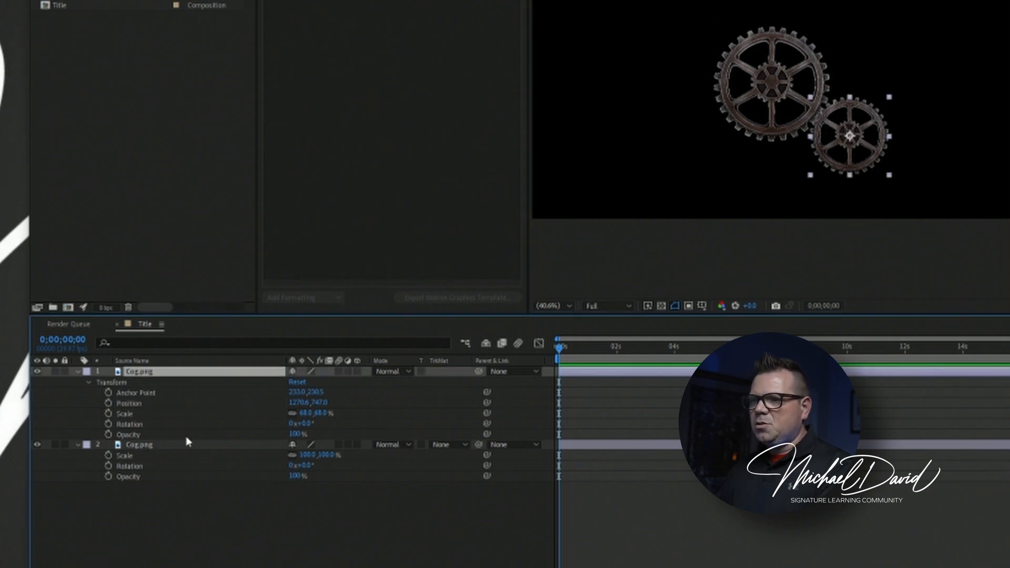
key(ctrl+d)
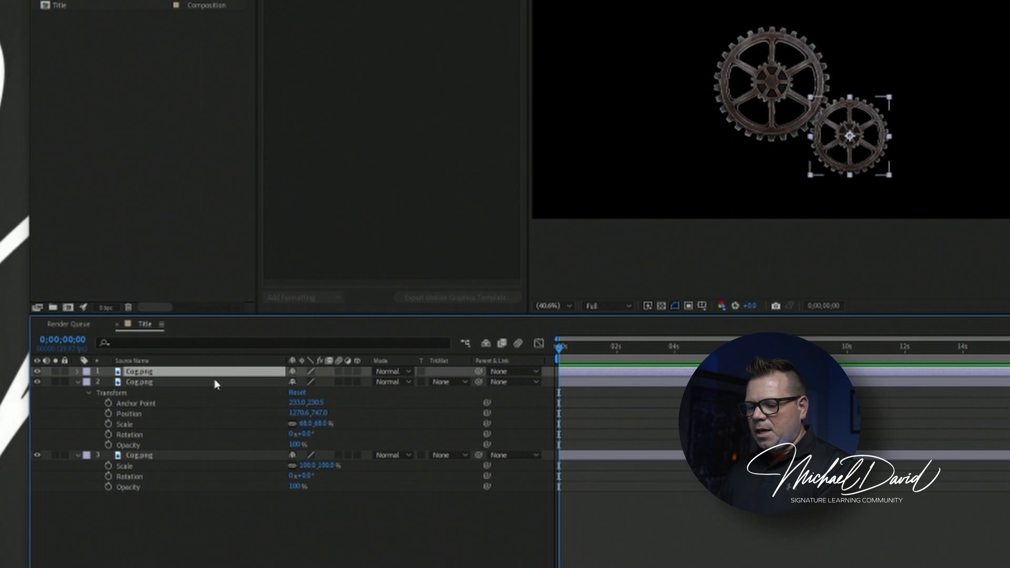
key(s)
key(shift+p)
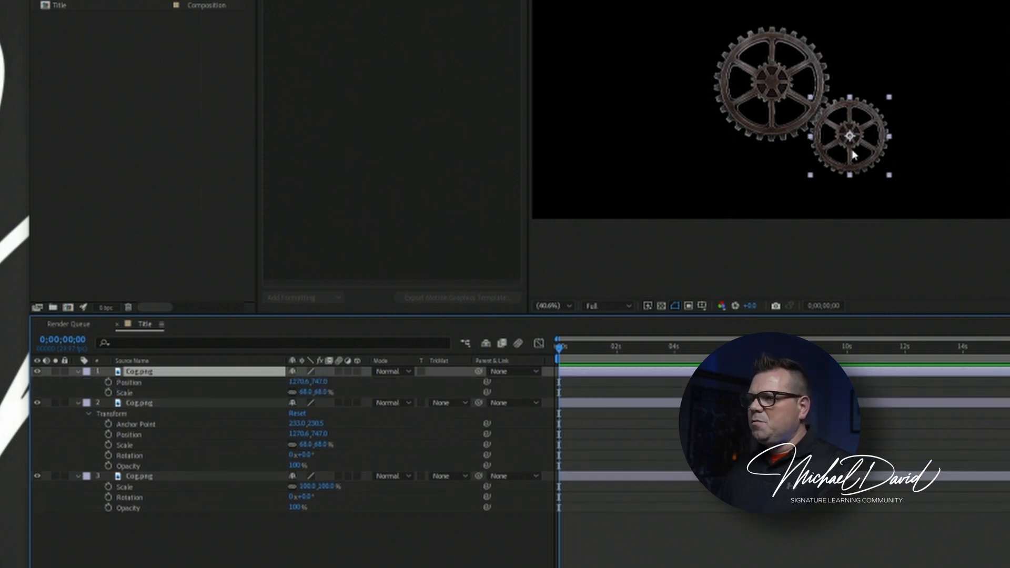
drag(853, 154, 792, 205)
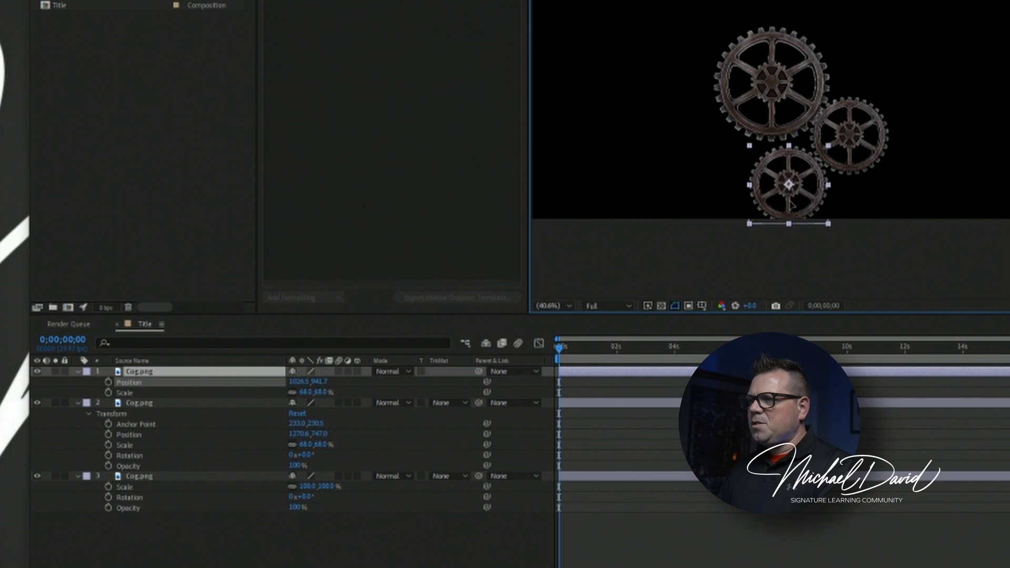